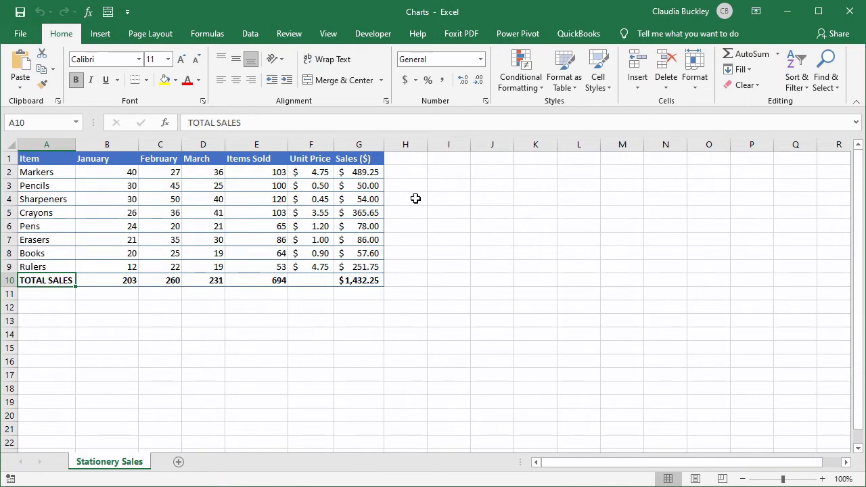
Step: Insert a 2-D pie chart from the item names in A1:A9 and the sales figures in G1:G9
{"action": "left_click_drag", "start_coordinate": [46, 160], "coordinate": [39, 267]}
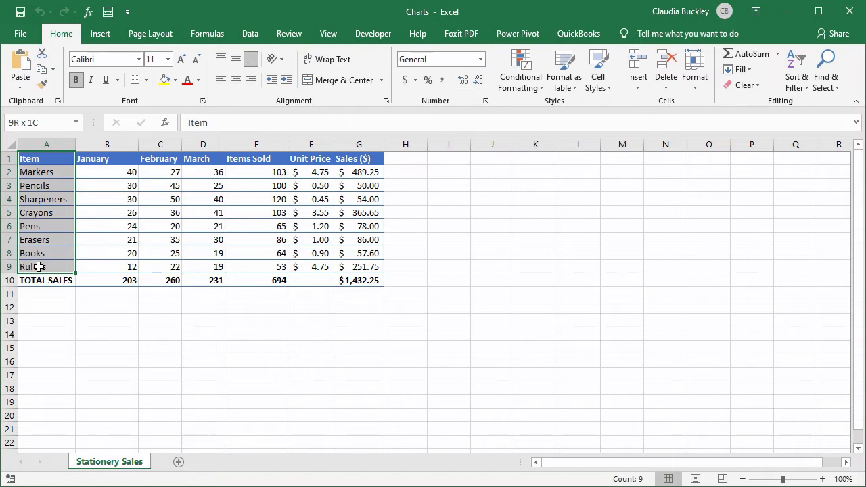
{"action": "key", "text": "ctrl+End"}
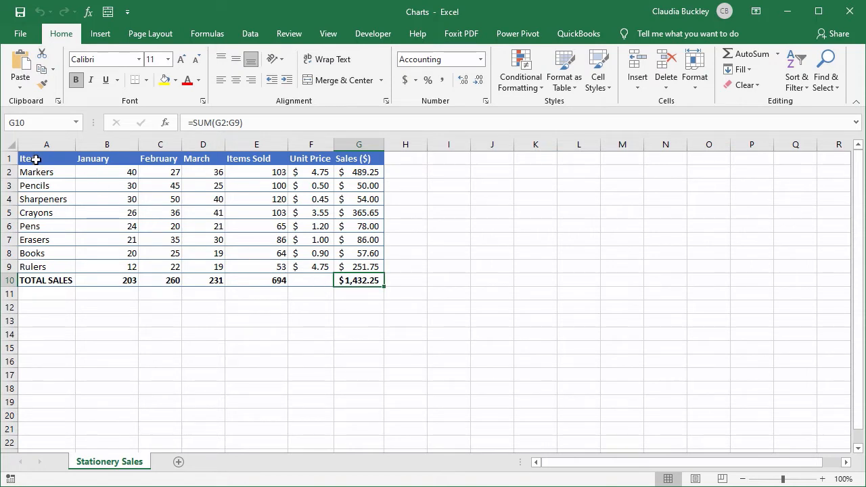
{"action": "left_click_drag", "start_coordinate": [36, 161], "coordinate": [19, 266]}
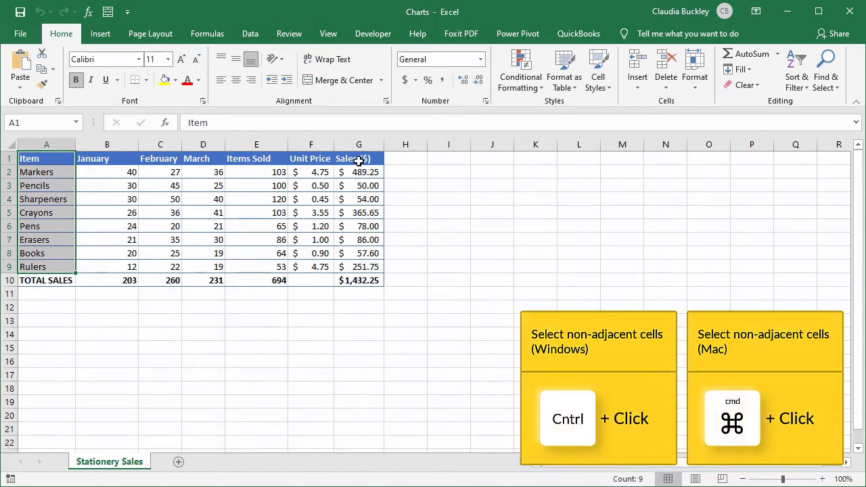
{"action": "left_click", "coordinate": [359, 160], "text": "ctrl"}
{"action": "left_click_drag", "start_coordinate": [359, 160], "coordinate": [348, 260]}
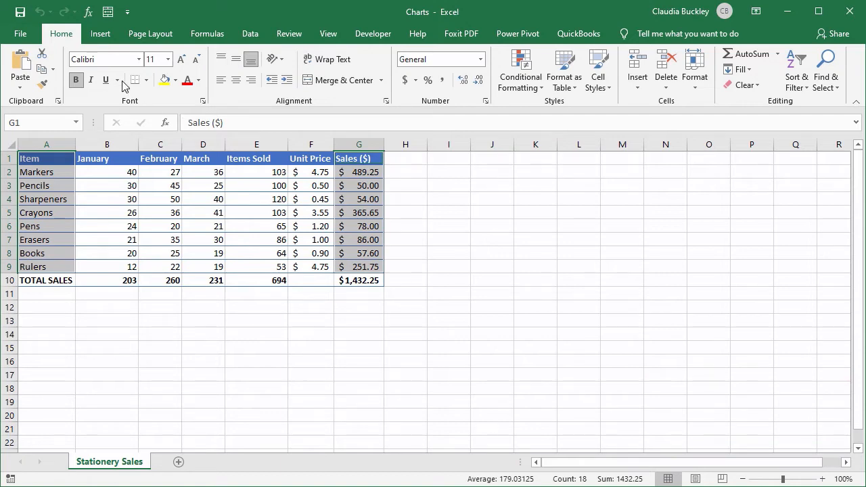
{"action": "left_click", "coordinate": [101, 35]}
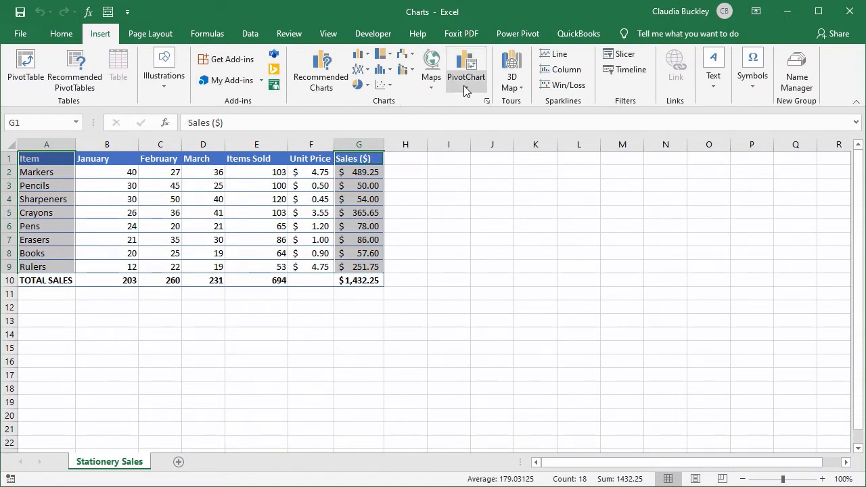
{"action": "left_click", "coordinate": [362, 84]}
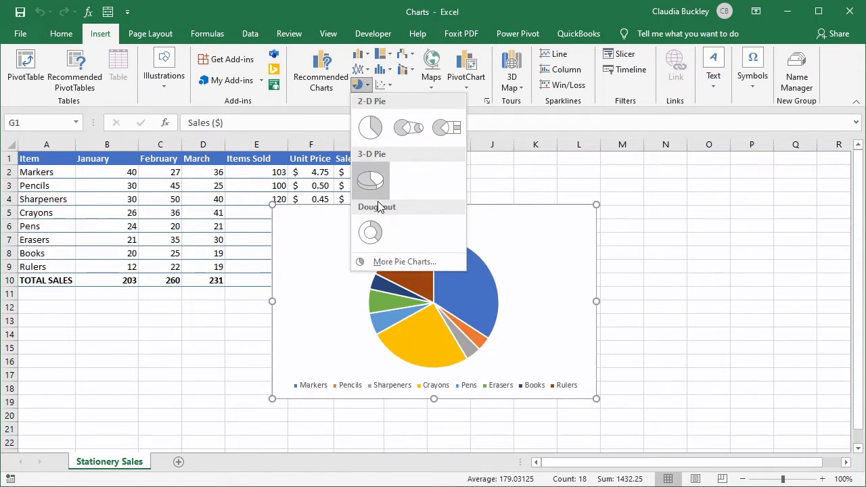
{"action": "left_click", "coordinate": [377, 127]}
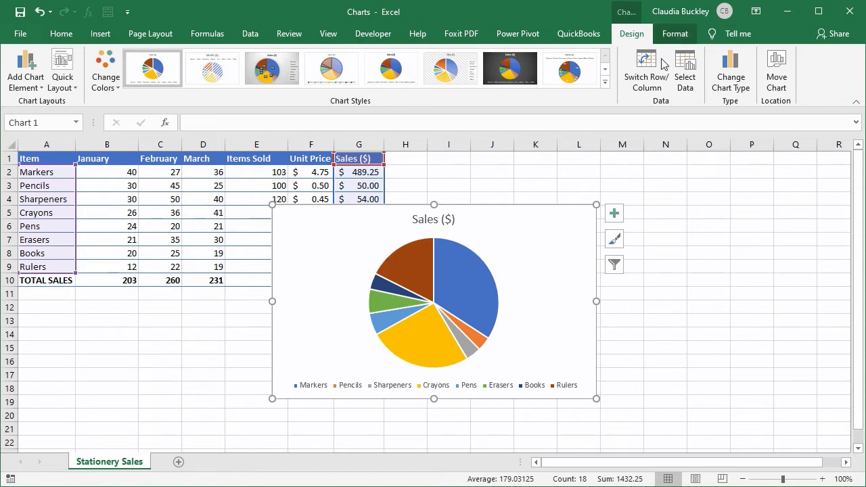
Step: Move the pie chart to the empty area beside the sales table, starting around column H
{"action": "left_click", "coordinate": [213, 333]}
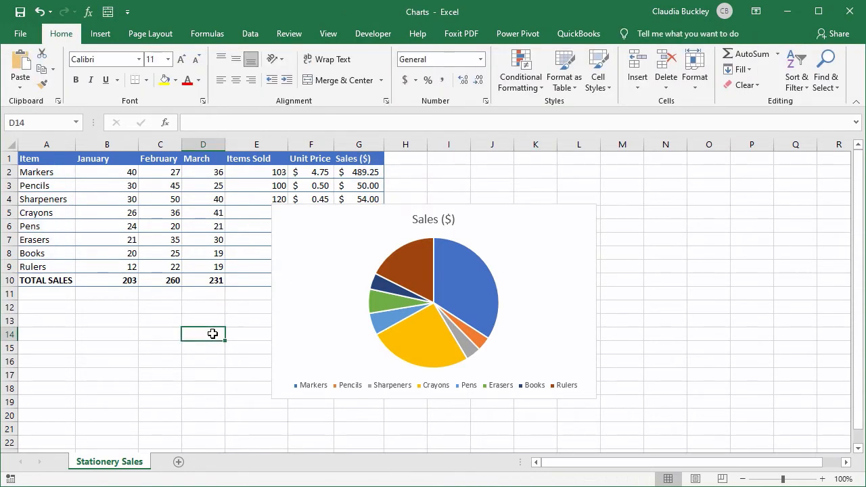
{"action": "left_click_drag", "start_coordinate": [527, 237], "coordinate": [643, 183]}
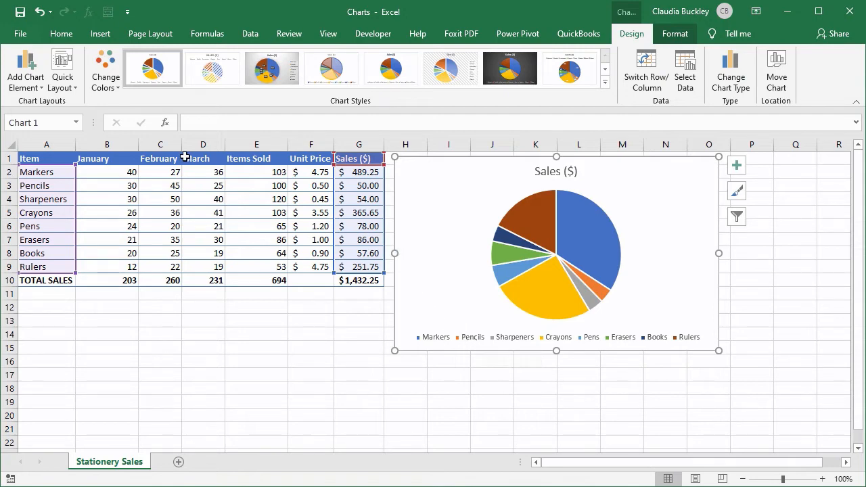
{"action": "left_click", "coordinate": [40, 95]}
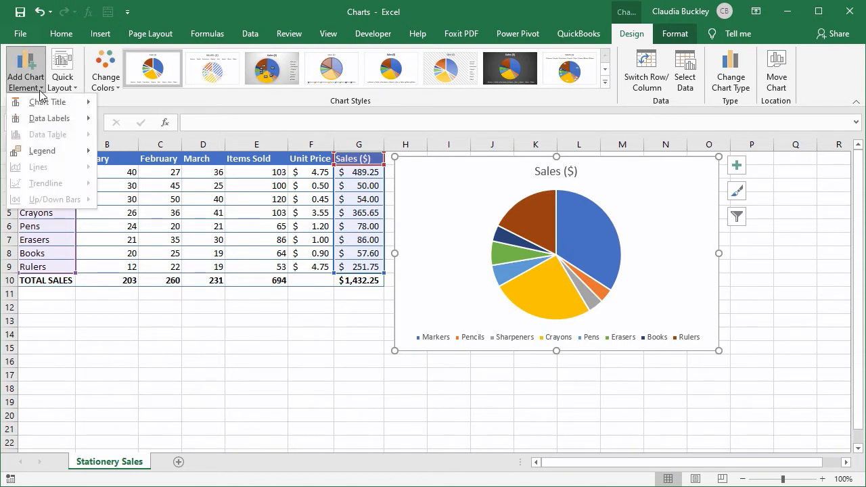
{"action": "left_click", "coordinate": [40, 95]}
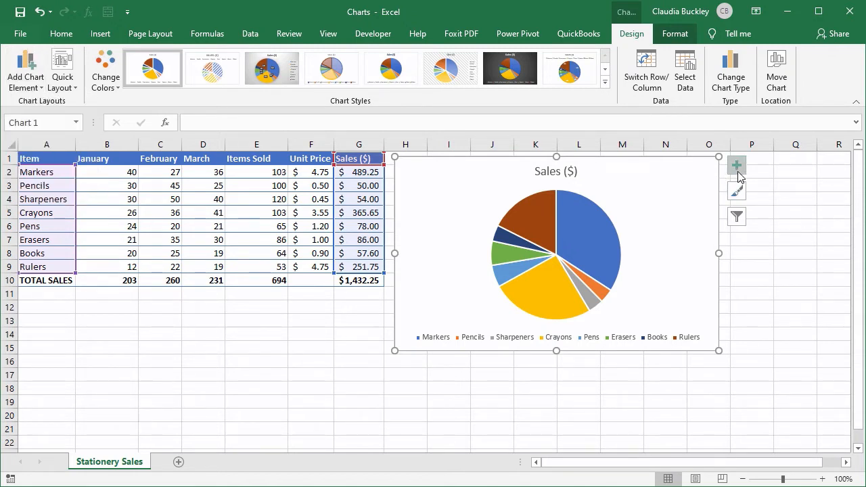
{"action": "left_click", "coordinate": [740, 175]}
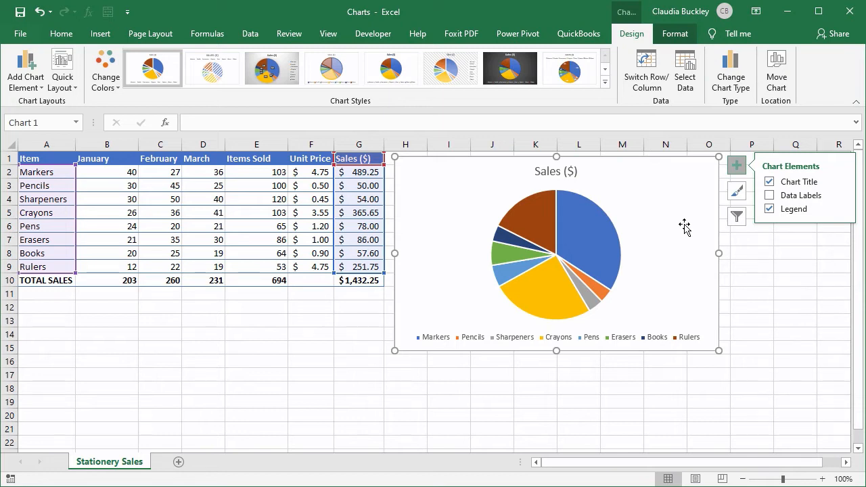
Step: Apply the quick layout that gives the pie chart a title, percentage labels and a legend on its right side
{"action": "left_click", "coordinate": [63, 82]}
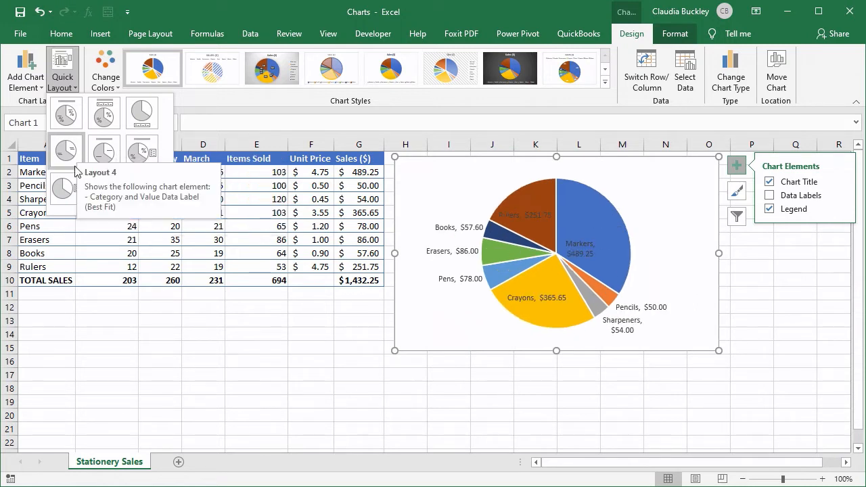
{"action": "left_click", "coordinate": [145, 155]}
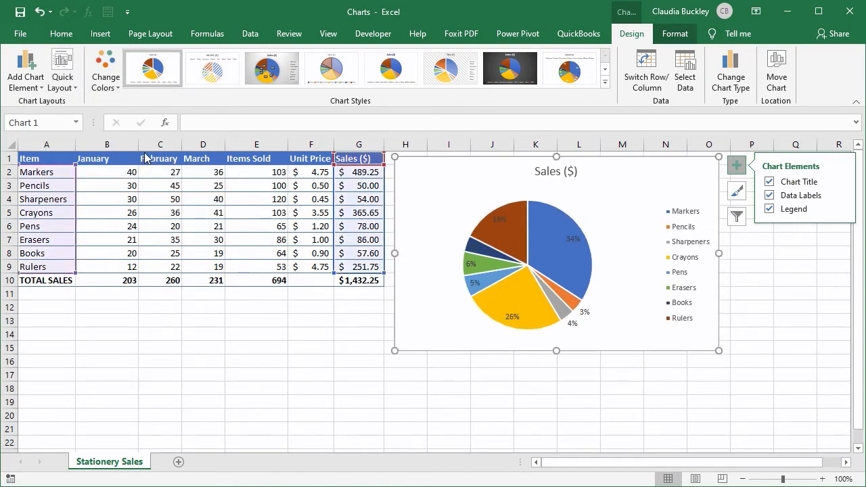
Step: Change the chart title to "Q1 Sales Revenue"
{"action": "left_click", "coordinate": [554, 174]}
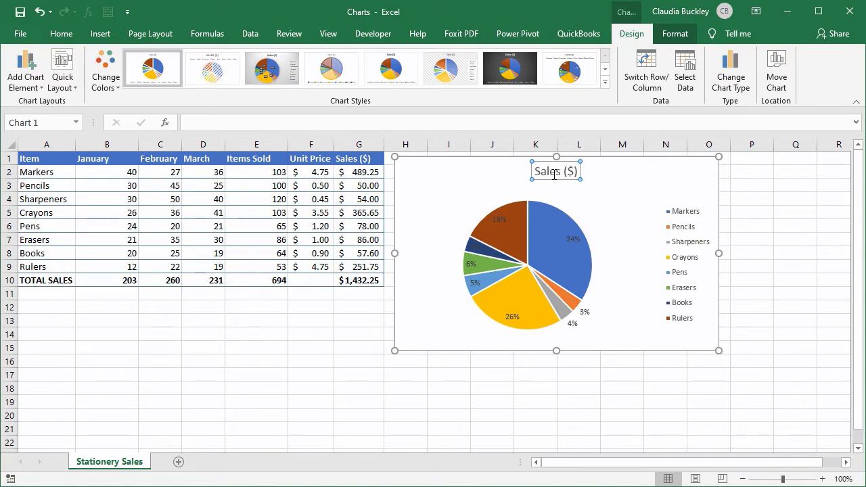
{"action": "double_click", "coordinate": [555, 175]}
{"action": "key", "text": "shift+Right"}
{"action": "key", "text": "shift+Right"}
{"action": "key", "text": "shift+Right"}
{"action": "key", "text": "shift+Right"}
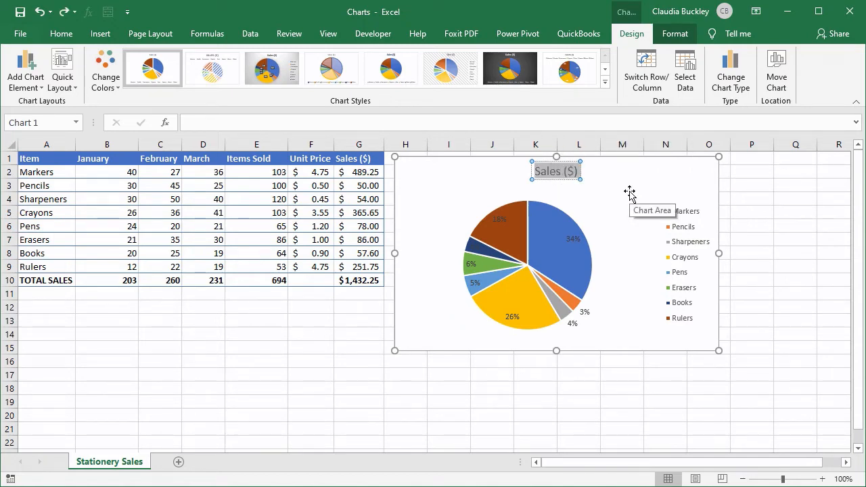
{"action": "type", "text": "Q1 Sales R"}
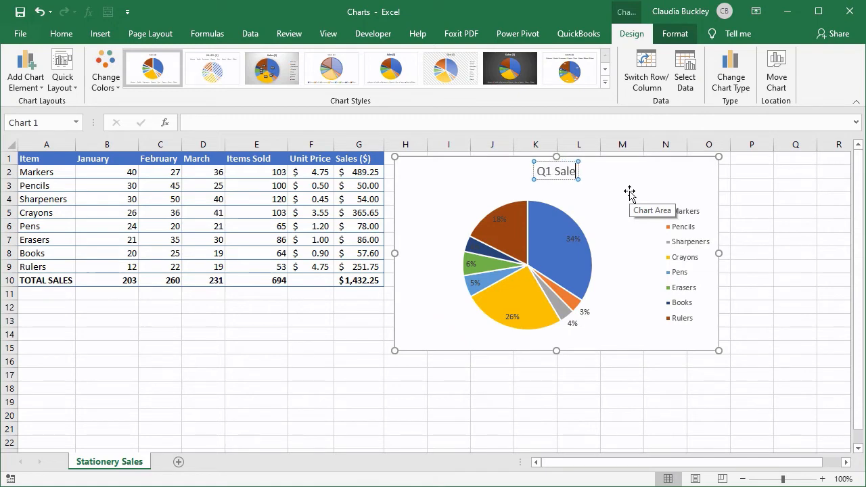
{"action": "type", "text": "evenue"}
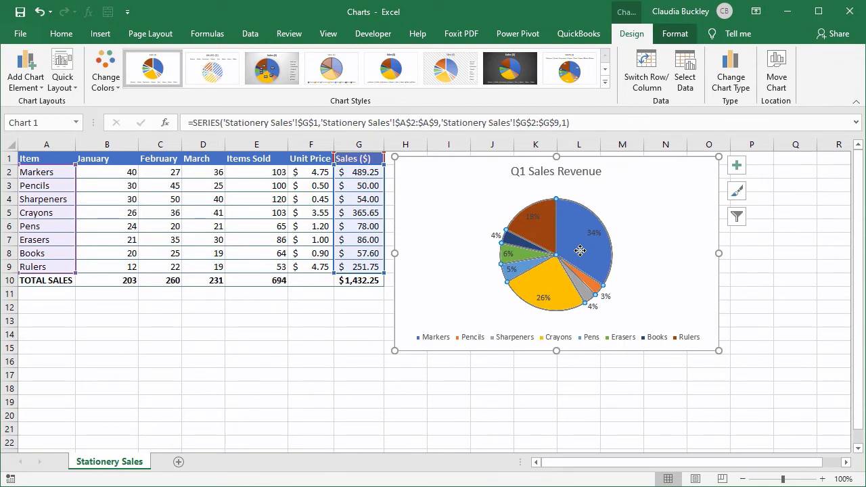
Step: Pull the Markers slice slightly out of the pie to emphasize it
{"action": "left_click", "coordinate": [580, 251]}
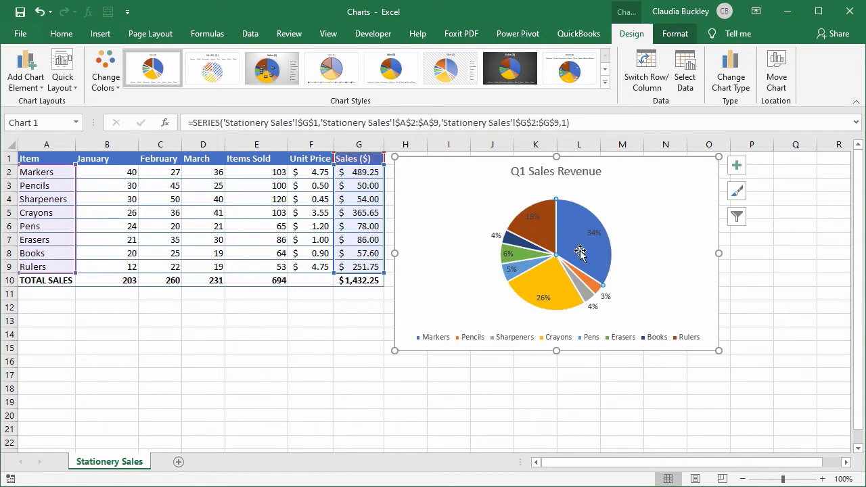
{"action": "left_click_drag", "start_coordinate": [583, 249], "coordinate": [593, 247]}
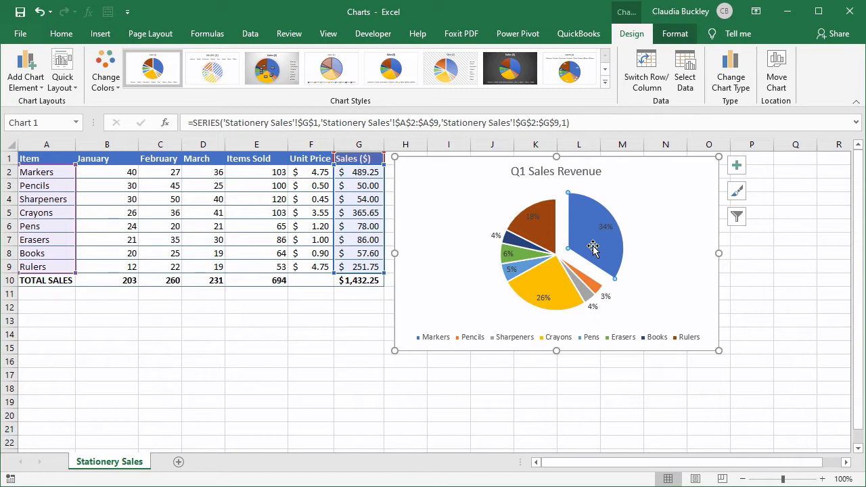
Step: Move the Rulers percentage label outside the pie, to the upper left of its slice
{"action": "left_click", "coordinate": [537, 228]}
{"action": "left_click", "coordinate": [536, 216]}
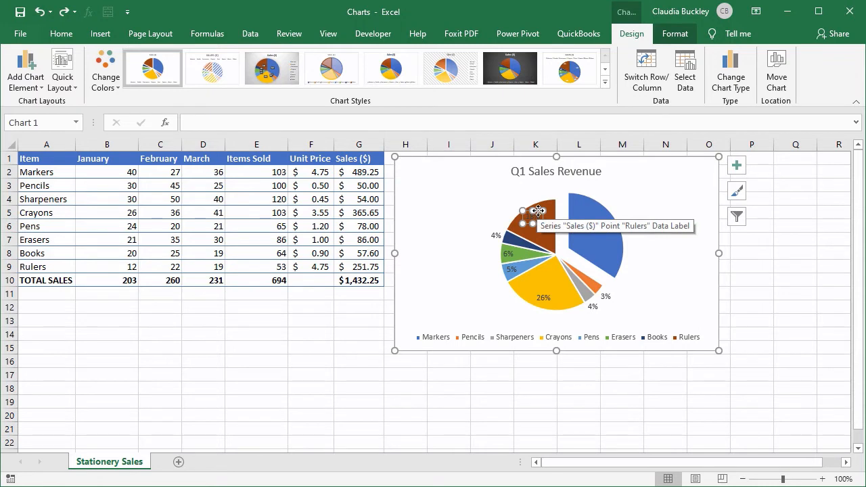
{"action": "left_click_drag", "start_coordinate": [538, 211], "coordinate": [507, 199]}
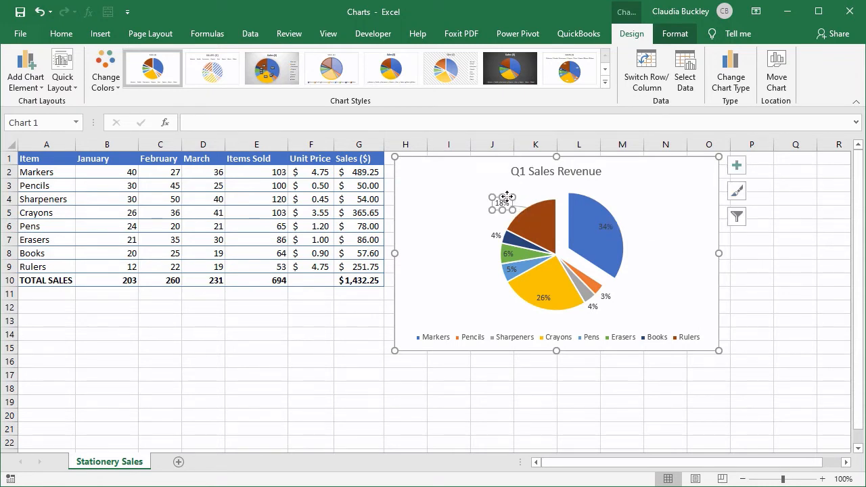
{"action": "left_click", "coordinate": [639, 190]}
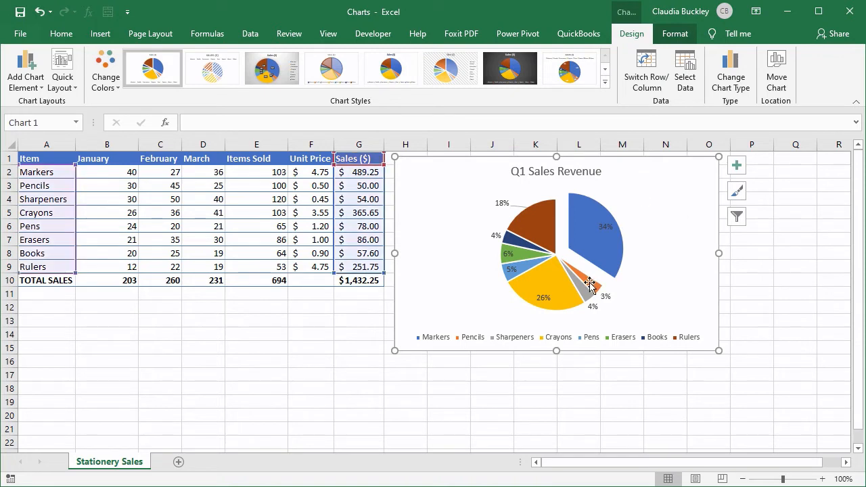
Step: Add the category name to the percentage in the pie chart's data labels
{"action": "left_click", "coordinate": [535, 234]}
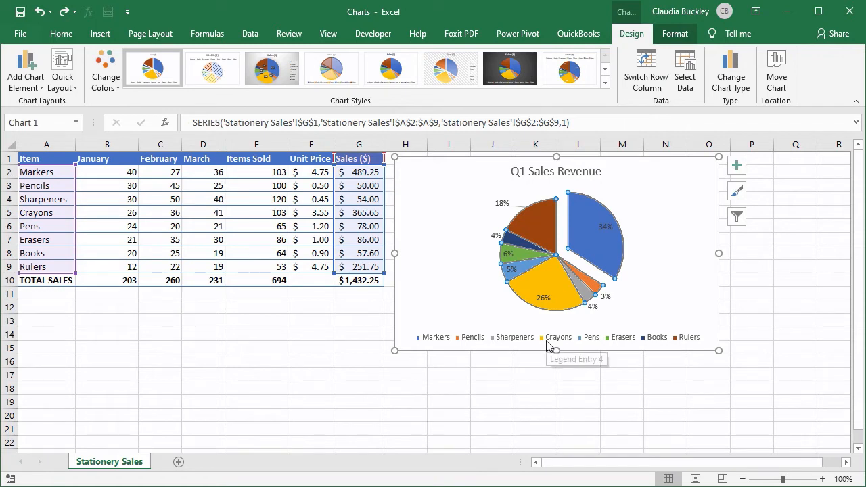
{"action": "left_click", "coordinate": [737, 167]}
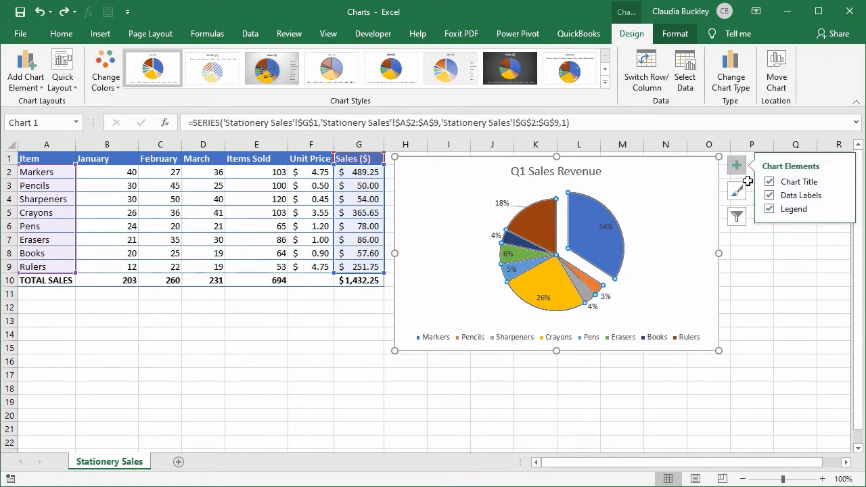
{"action": "left_click", "coordinate": [841, 196]}
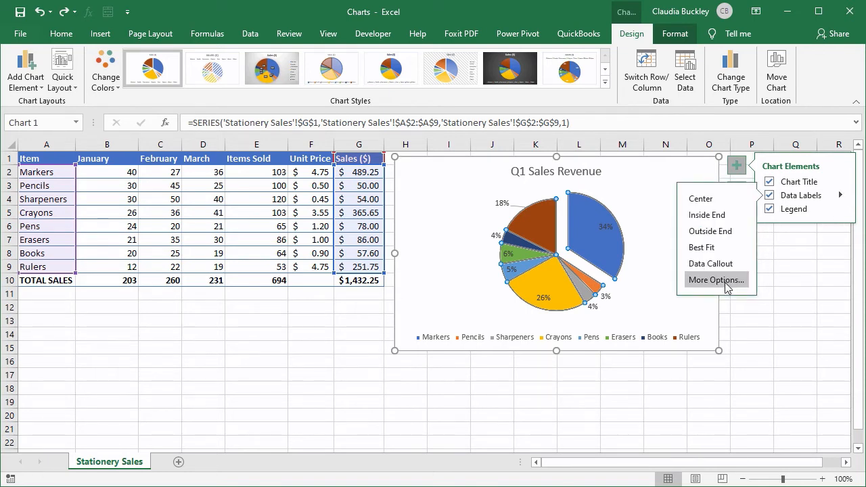
{"action": "left_click", "coordinate": [717, 280]}
{"action": "left_click", "coordinate": [709, 294]}
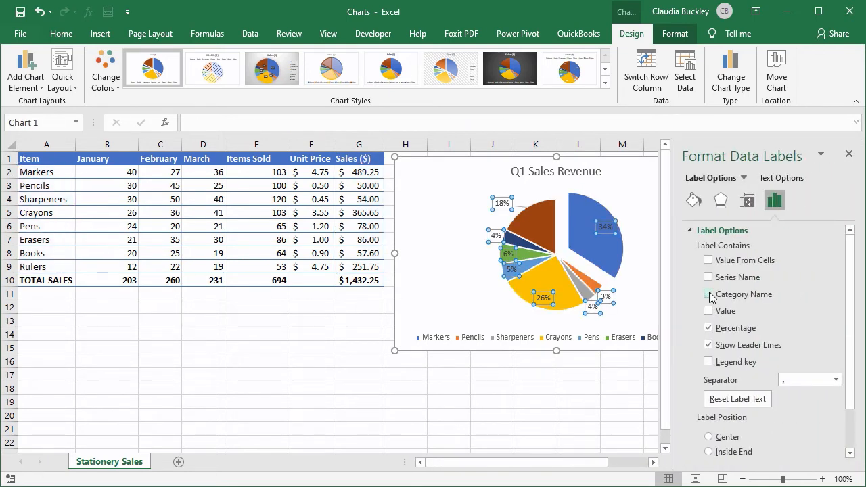
{"action": "left_click", "coordinate": [709, 295]}
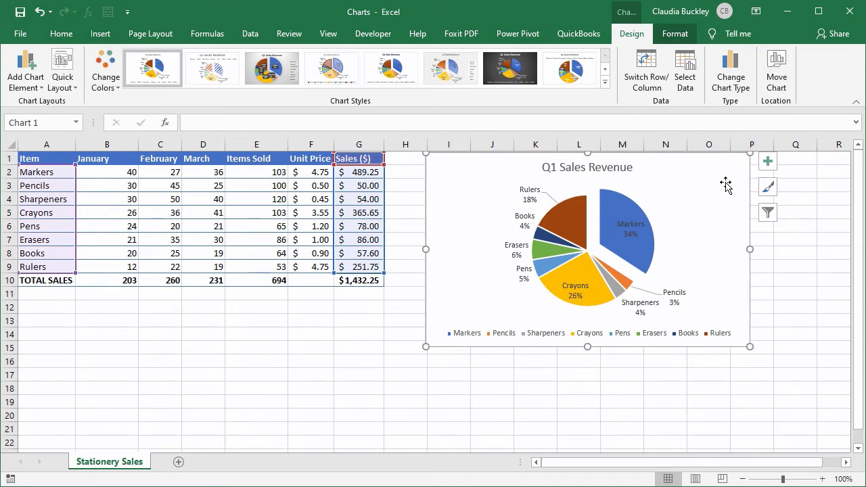
Step: Move the pie chart to a new sheet, keeping the suggested name Chart2
{"action": "left_click", "coordinate": [777, 80]}
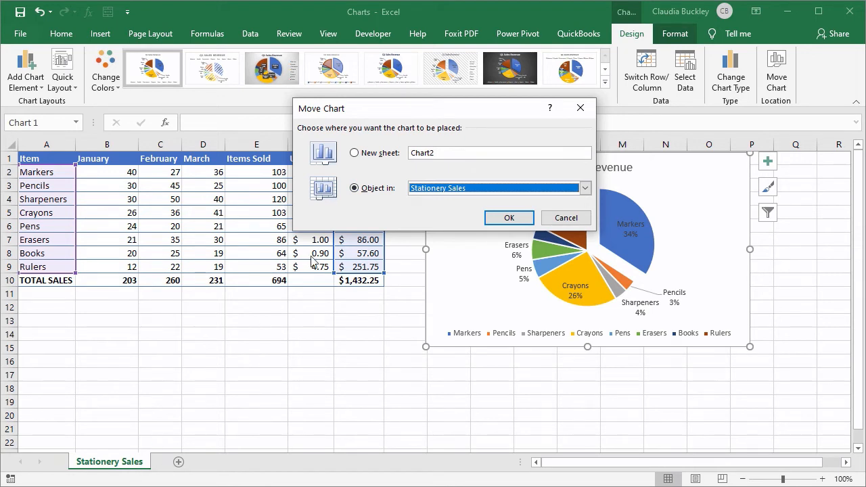
{"action": "left_click", "coordinate": [357, 153]}
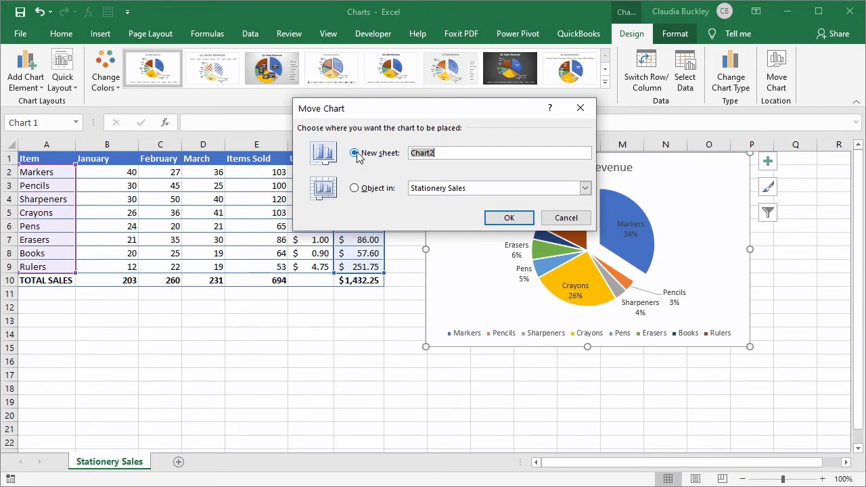
{"action": "left_click", "coordinate": [506, 217]}
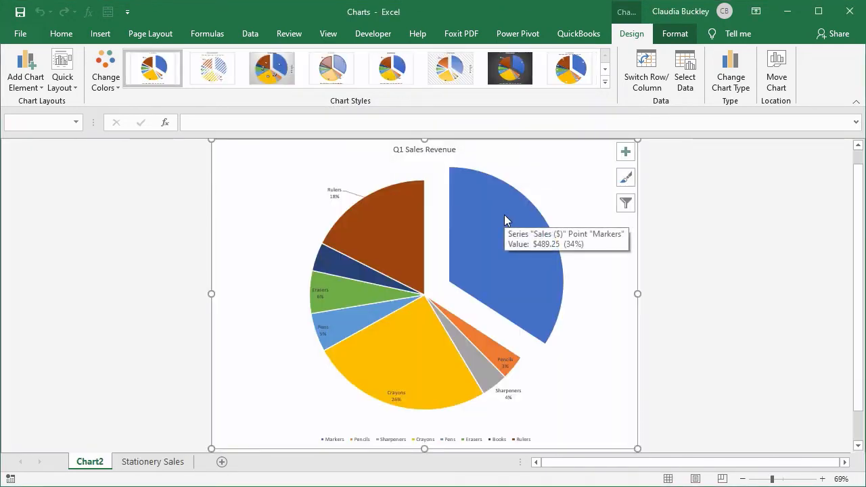
Step: Set the font size of all the pie chart's data labels to 12
{"action": "left_click", "coordinate": [335, 193]}
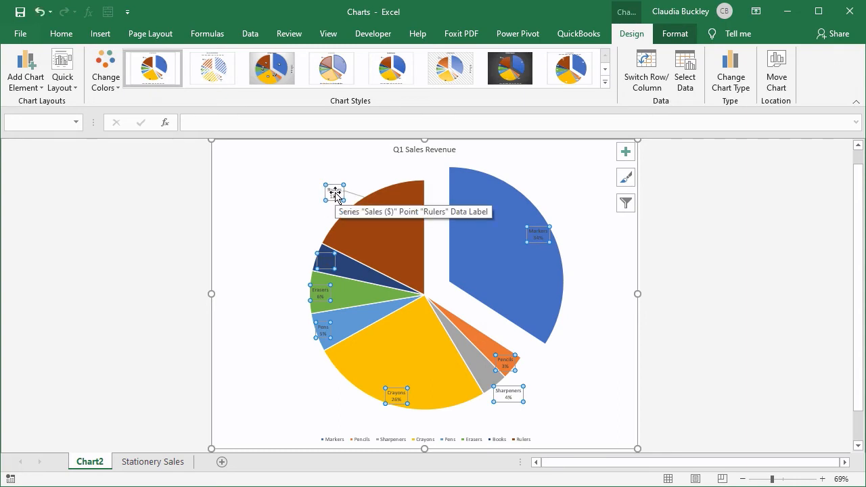
{"action": "right_click", "coordinate": [335, 193]}
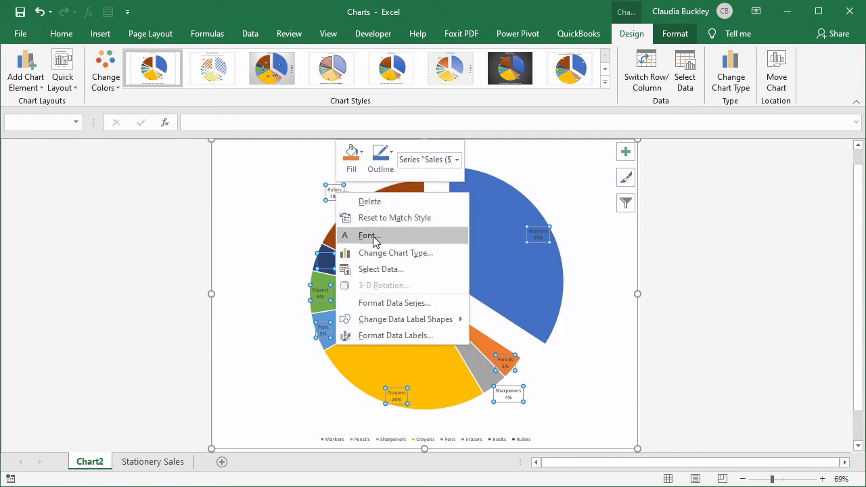
{"action": "left_click", "coordinate": [373, 237]}
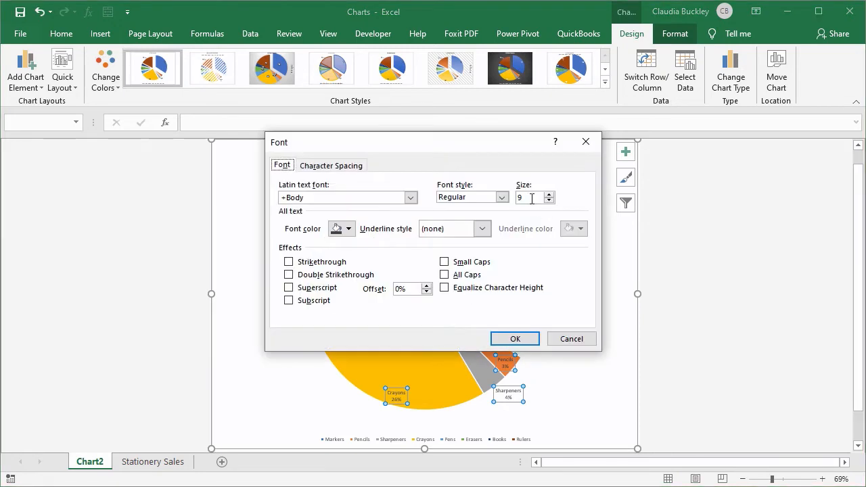
{"action": "left_click", "coordinate": [521, 198]}
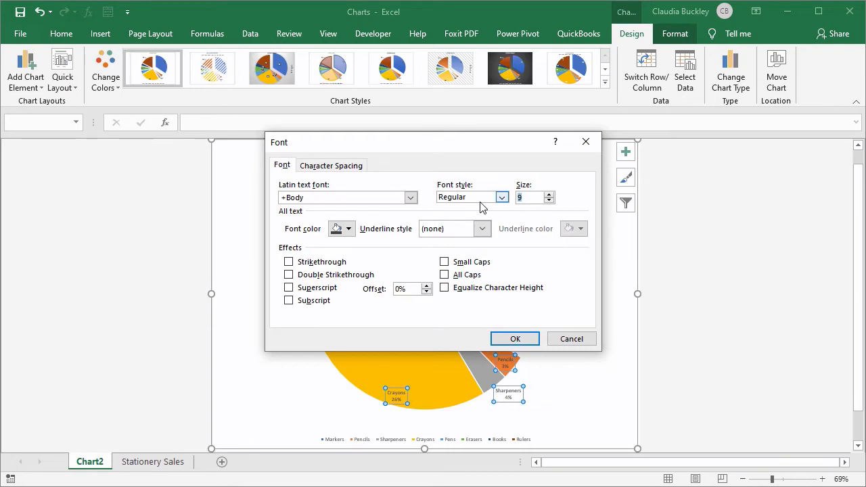
{"action": "type", "text": "12"}
{"action": "left_click", "coordinate": [528, 340]}
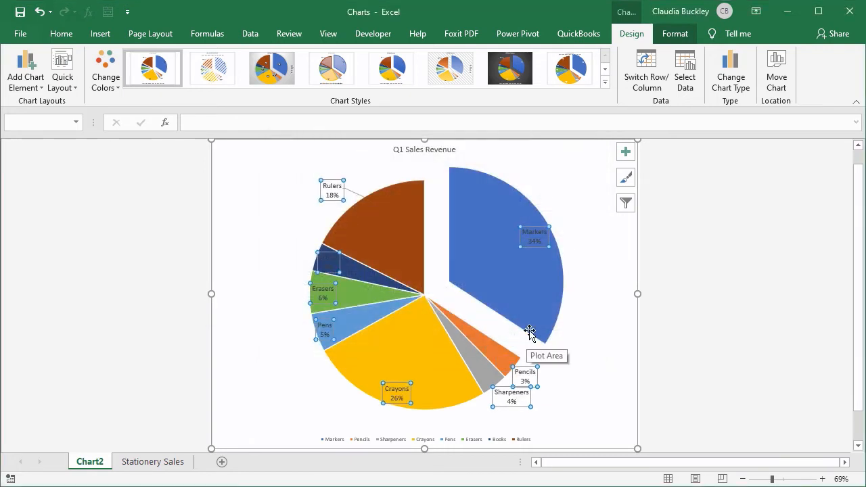
Step: Move the Books label outside the pie, up and left of its slice, and the Markers label outside, up and right of its slice
{"action": "left_click", "coordinate": [327, 257]}
{"action": "left_click_drag", "start_coordinate": [327, 257], "coordinate": [293, 238]}
{"action": "left_click", "coordinate": [535, 232]}
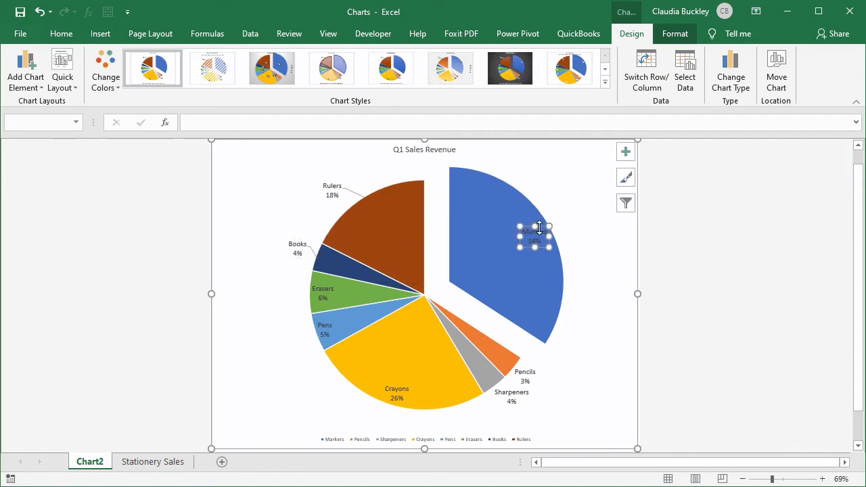
{"action": "left_click_drag", "start_coordinate": [541, 226], "coordinate": [576, 198]}
{"action": "left_click", "coordinate": [595, 292]}
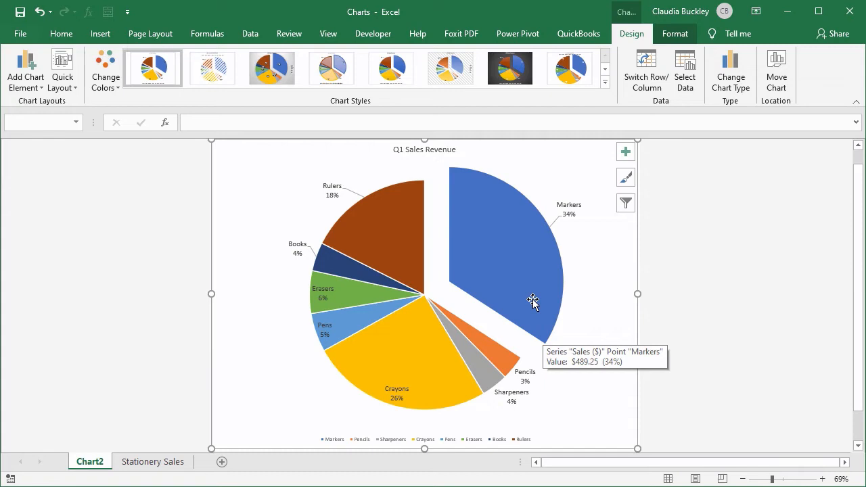
Step: Preview the 3-D Pie version of the chart, and change the chart type to Pie of Pie
{"action": "left_click", "coordinate": [716, 77]}
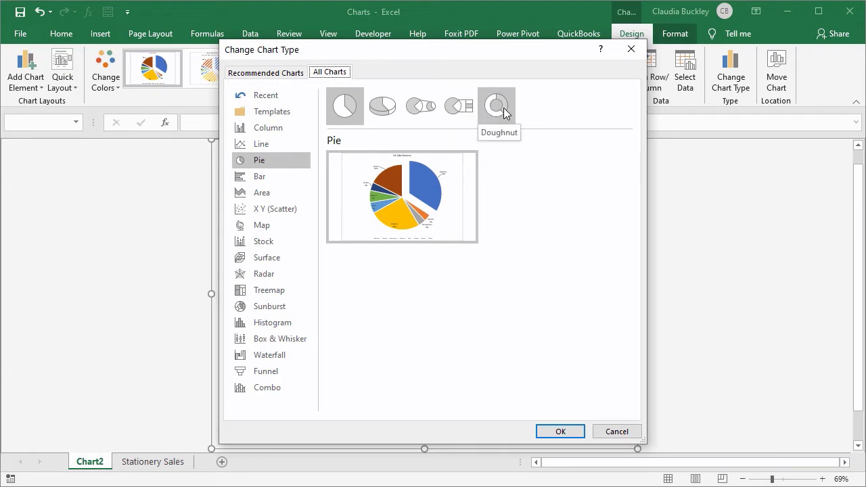
{"action": "left_click", "coordinate": [383, 110]}
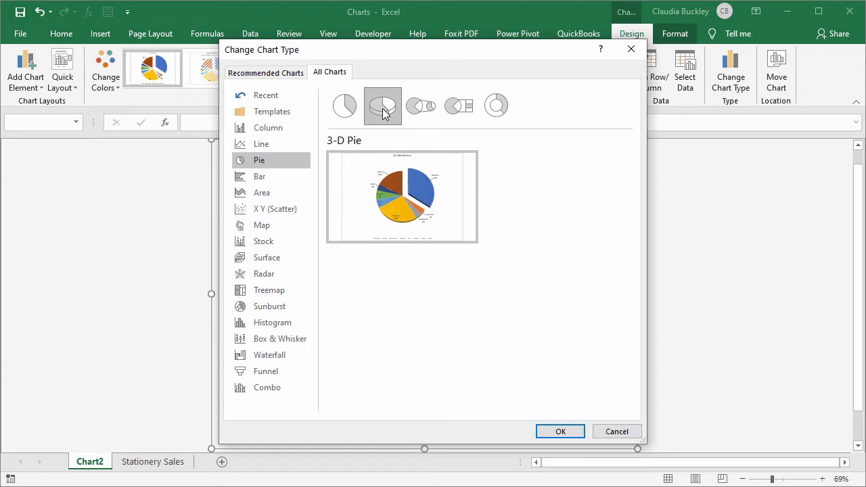
{"action": "mouse_move", "coordinate": [388, 217]}
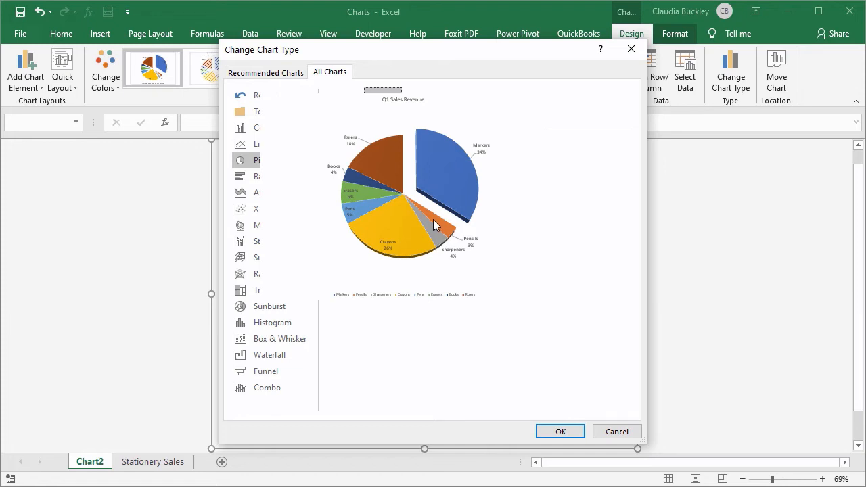
{"action": "left_click", "coordinate": [345, 106]}
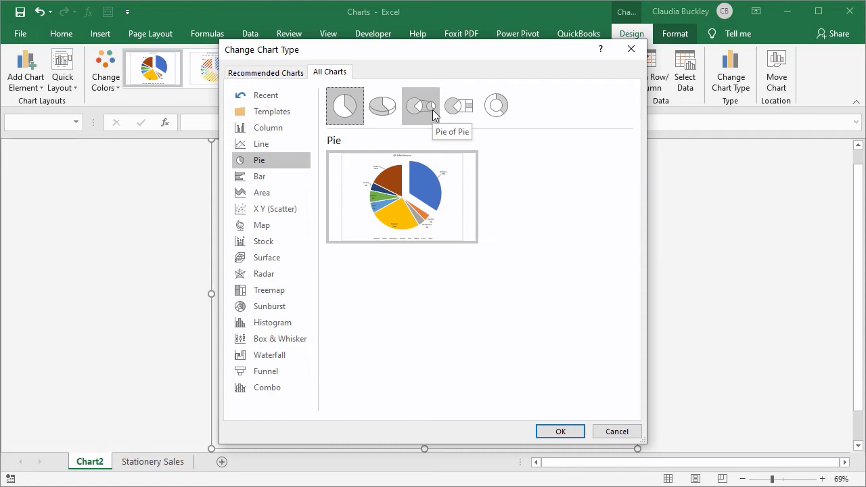
{"action": "left_click", "coordinate": [432, 109]}
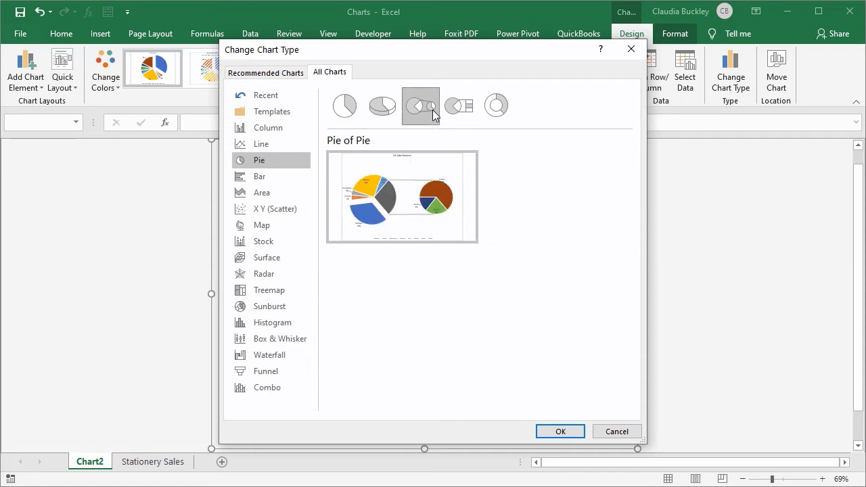
{"action": "left_click", "coordinate": [561, 431]}
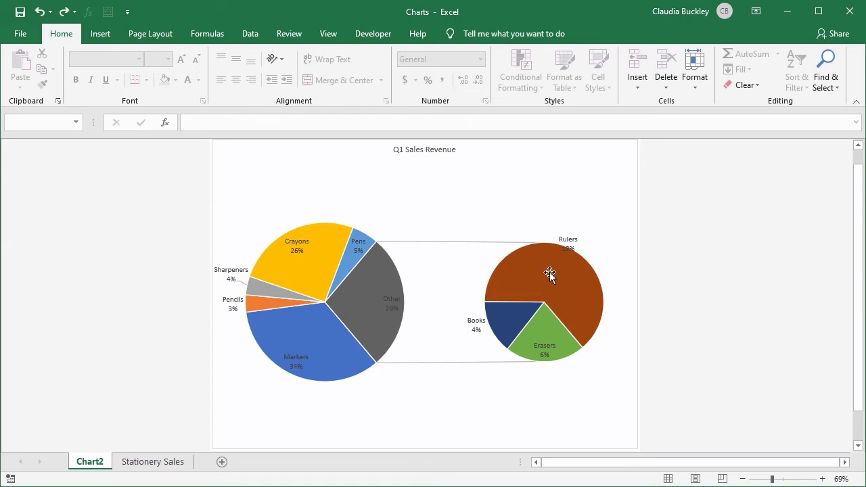
Step: On the Stationery Sales sheet, sort the item rows in A1:G9 by Sales ($) cell values from largest to smallest, leaving out the total row
{"action": "left_click", "coordinate": [171, 463]}
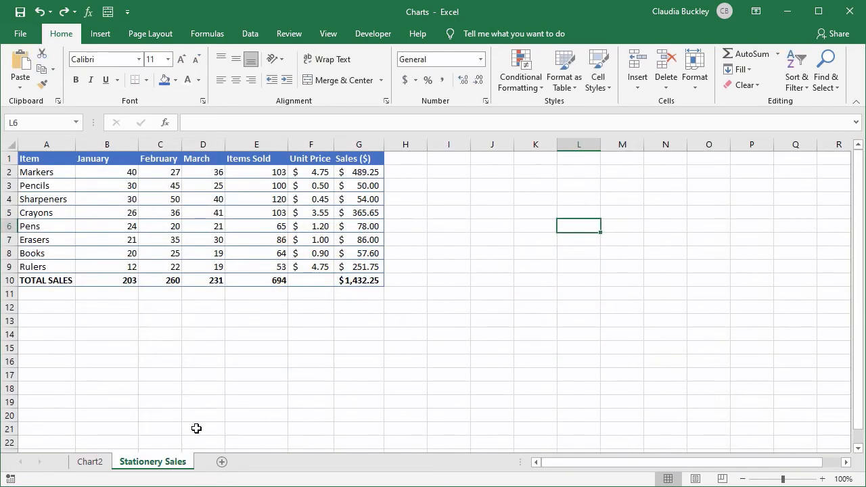
{"action": "left_click", "coordinate": [361, 175]}
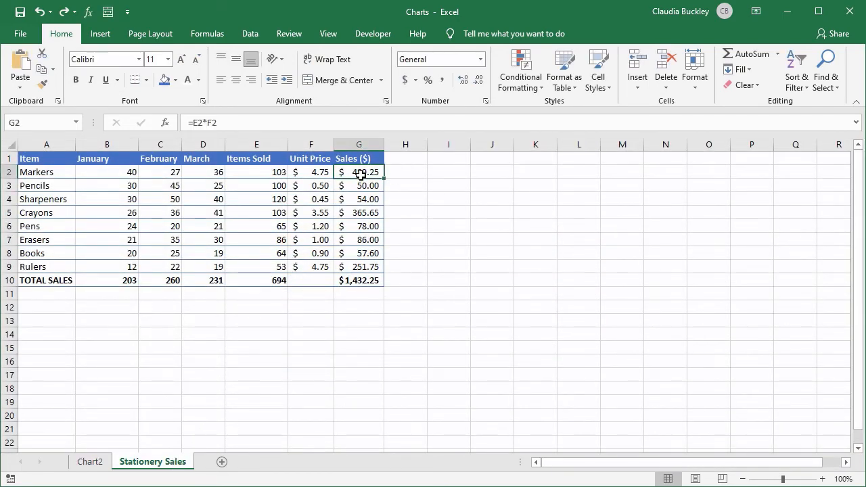
{"action": "left_click", "coordinate": [379, 267]}
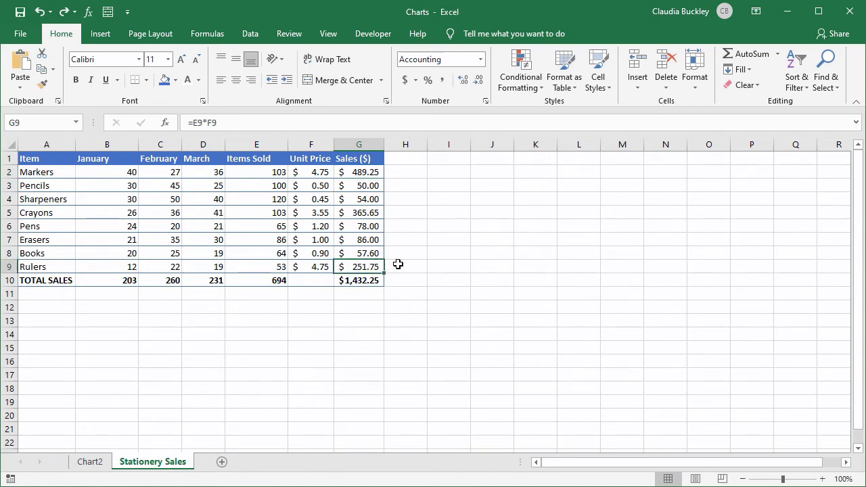
{"action": "left_click", "coordinate": [375, 185]}
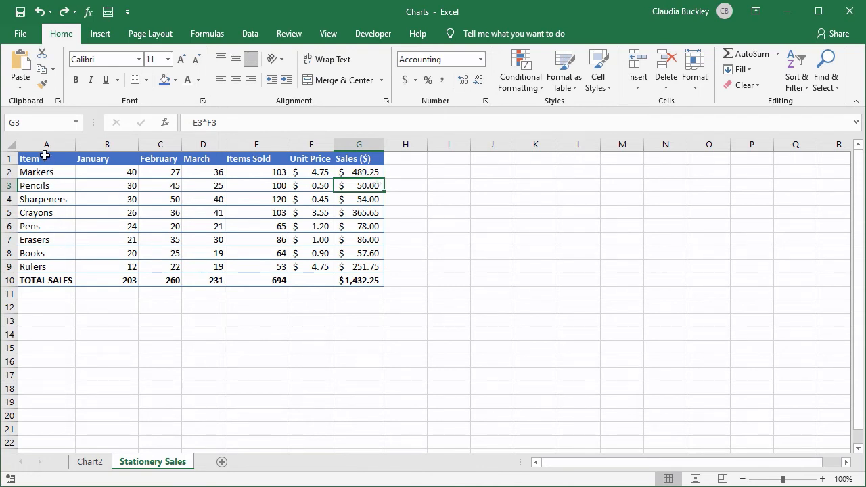
{"action": "left_click_drag", "start_coordinate": [42, 157], "coordinate": [374, 266]}
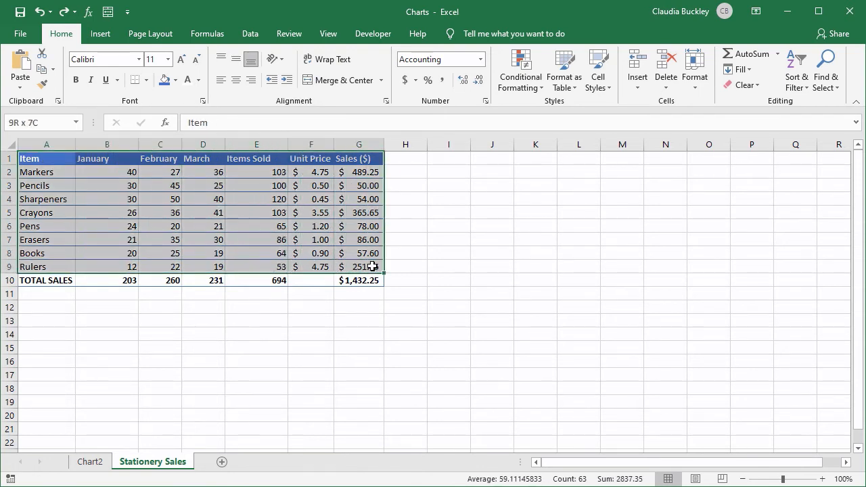
{"action": "left_click", "coordinate": [250, 34]}
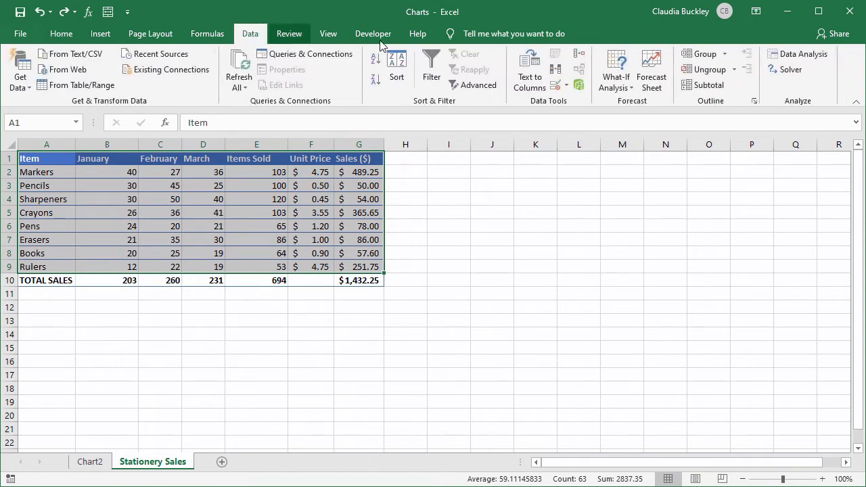
{"action": "left_click", "coordinate": [408, 76]}
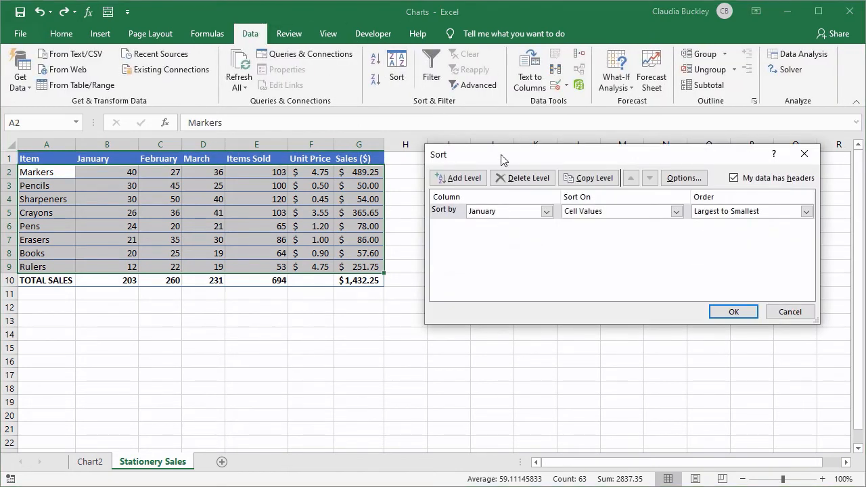
{"action": "left_click", "coordinate": [547, 211]}
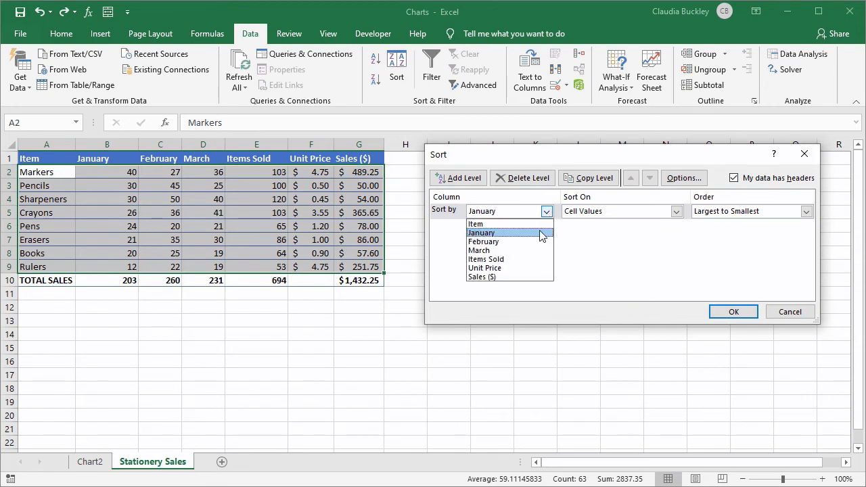
{"action": "left_click", "coordinate": [497, 280]}
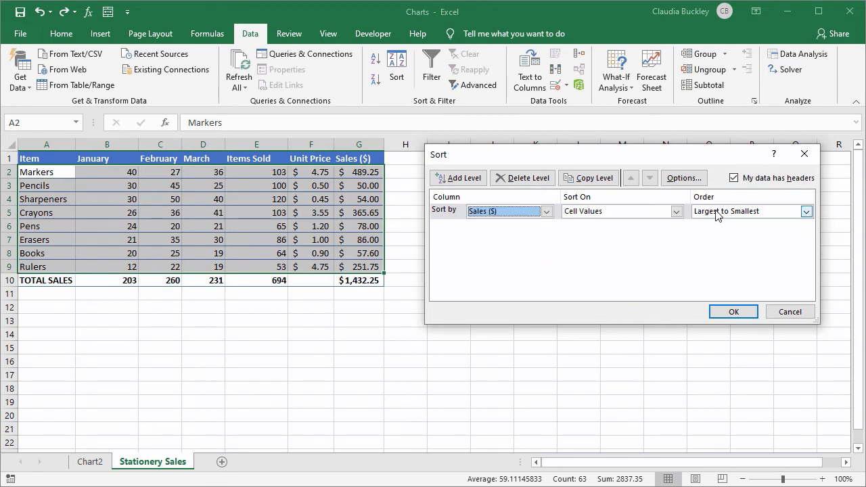
{"action": "left_click", "coordinate": [805, 211]}
{"action": "left_click", "coordinate": [719, 233]}
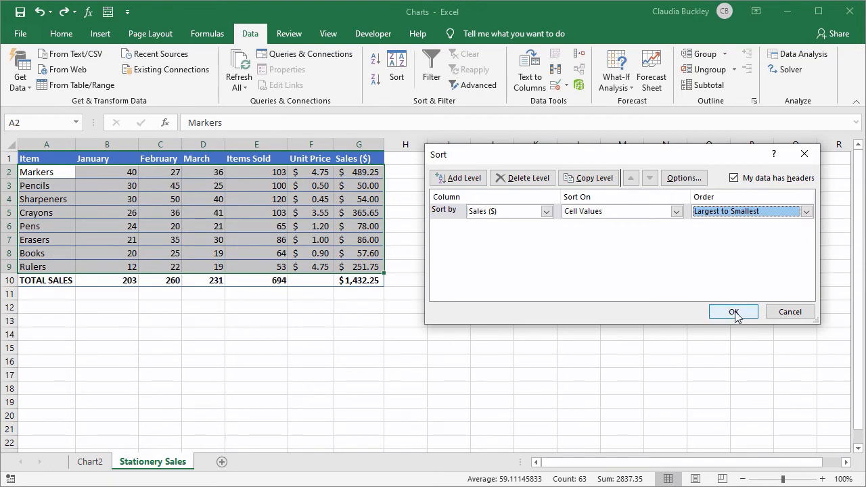
{"action": "left_click", "coordinate": [734, 313]}
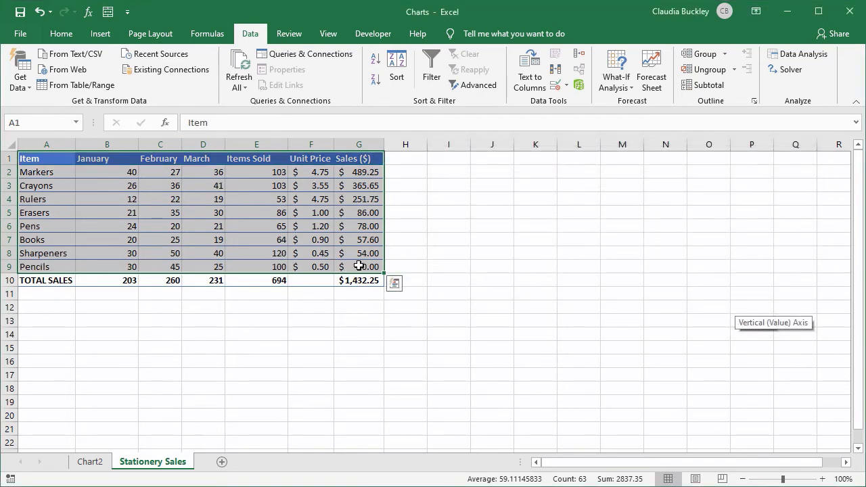
{"action": "left_click", "coordinate": [359, 266]}
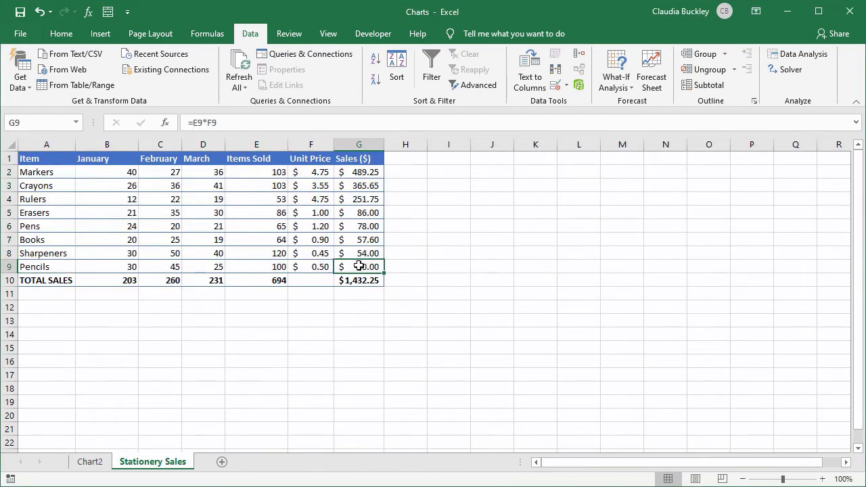
Step: On the Chart2 sheet, make the text of the Other and Sharpeners data labels white
{"action": "left_click", "coordinate": [94, 462]}
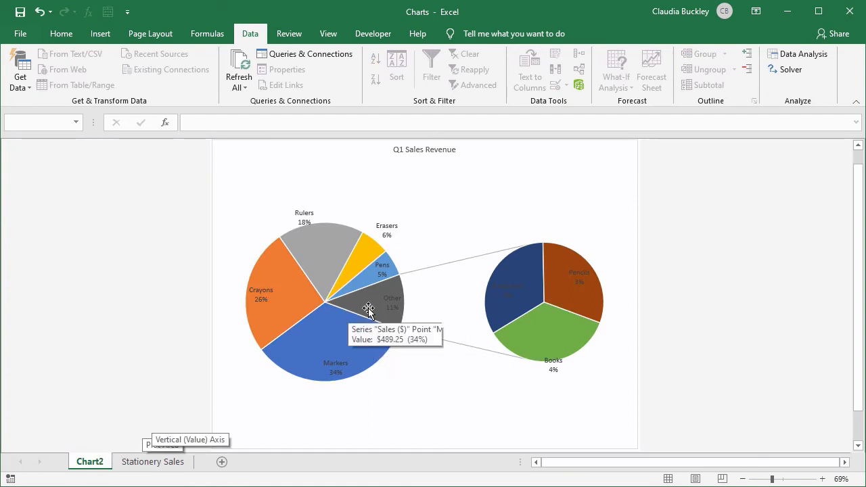
{"action": "left_click", "coordinate": [391, 303]}
{"action": "left_click", "coordinate": [392, 303]}
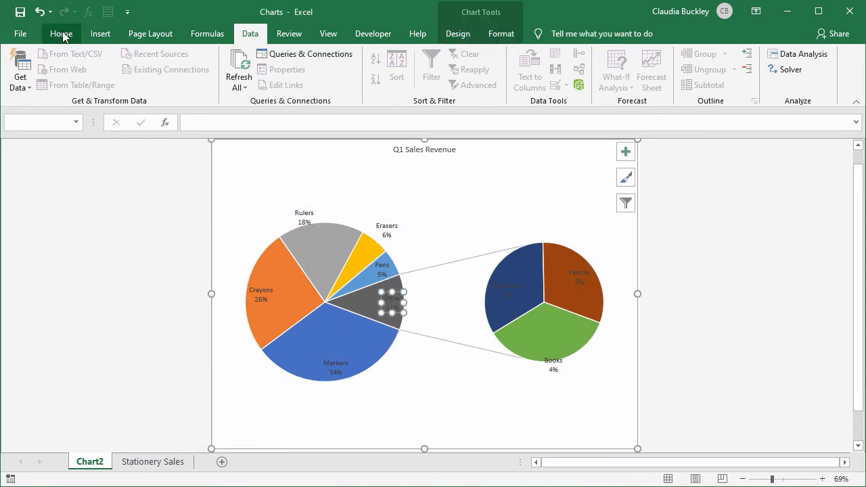
{"action": "left_click", "coordinate": [63, 35]}
{"action": "left_click", "coordinate": [512, 292]}
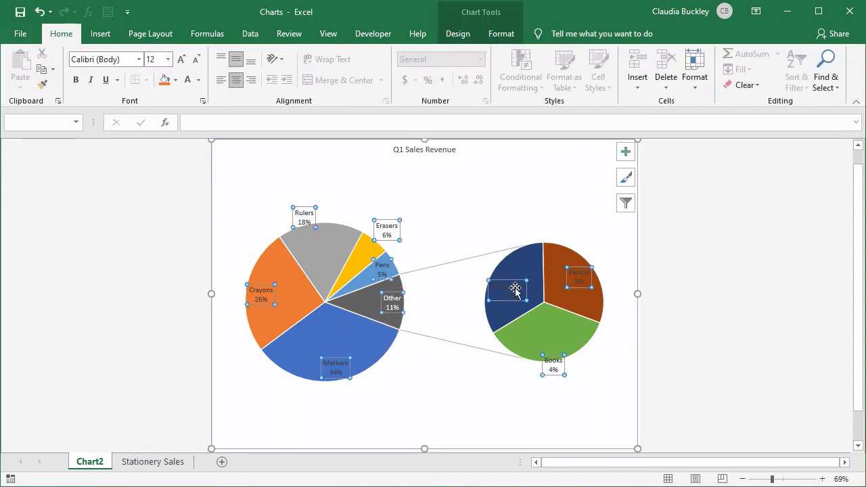
{"action": "left_click", "coordinate": [513, 288]}
{"action": "left_click", "coordinate": [169, 85]}
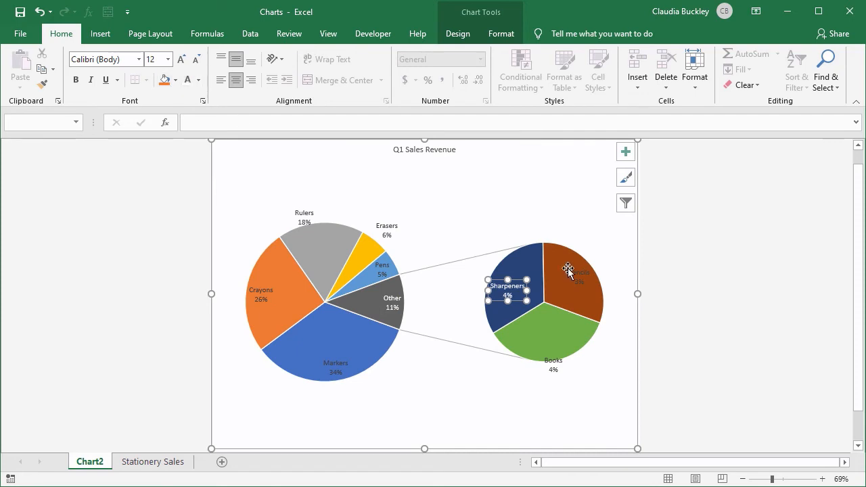
Step: Make the Pencils label text white and move the Books label up inside its green slice
{"action": "left_click", "coordinate": [576, 272]}
{"action": "left_click", "coordinate": [187, 79]}
{"action": "left_click", "coordinate": [609, 269]}
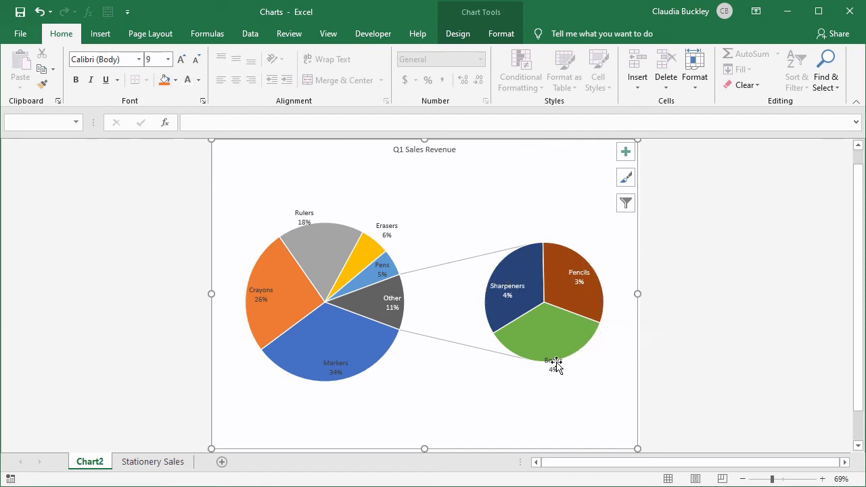
{"action": "left_click_drag", "start_coordinate": [555, 364], "coordinate": [559, 336]}
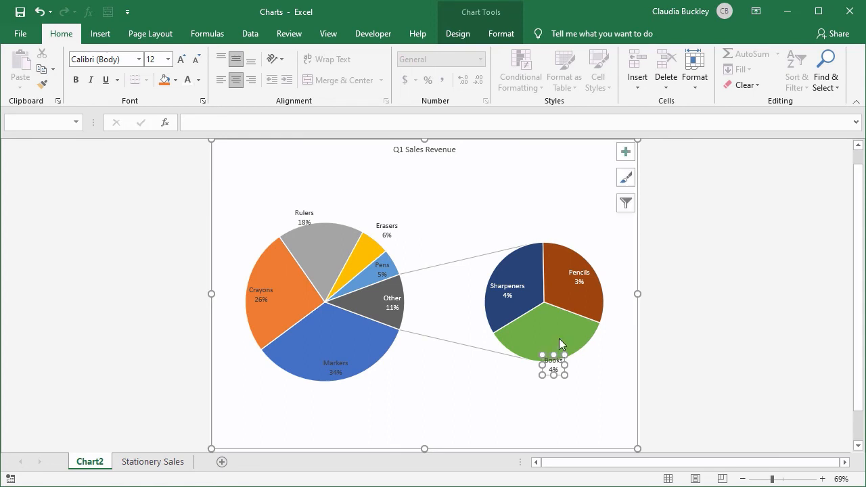
{"action": "left_click", "coordinate": [613, 355]}
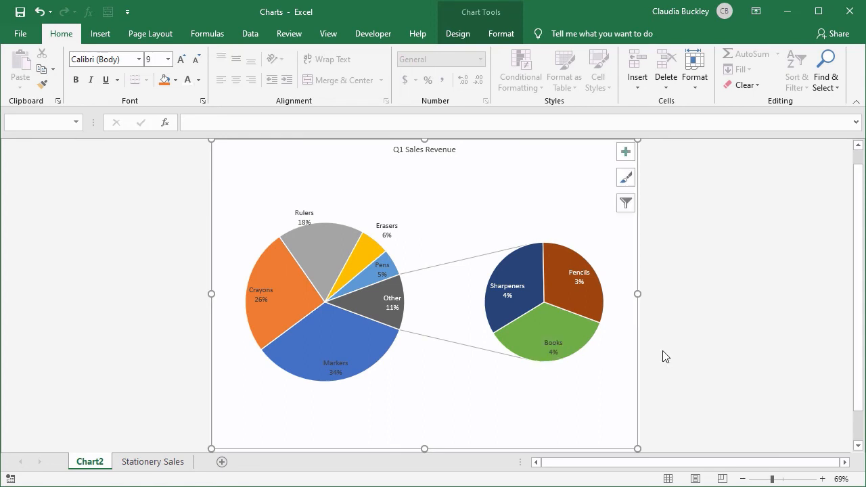
Step: Change the Q1 Sales Revenue chart on the Chart2 sheet from Pie of Pie to Bar of Pie
{"action": "left_click", "coordinate": [586, 215]}
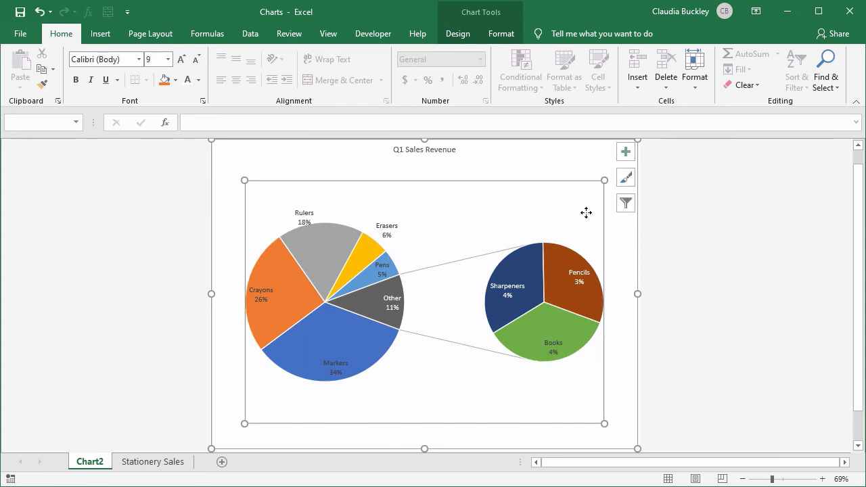
{"action": "left_click", "coordinate": [458, 39]}
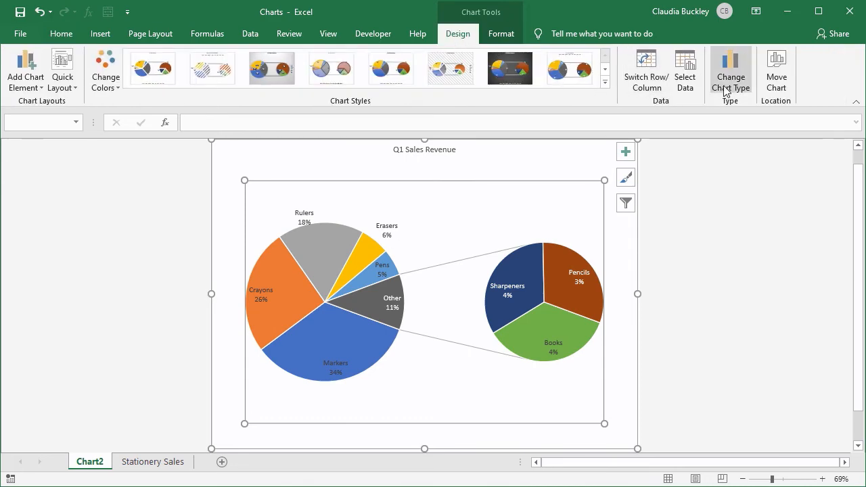
{"action": "left_click", "coordinate": [726, 92]}
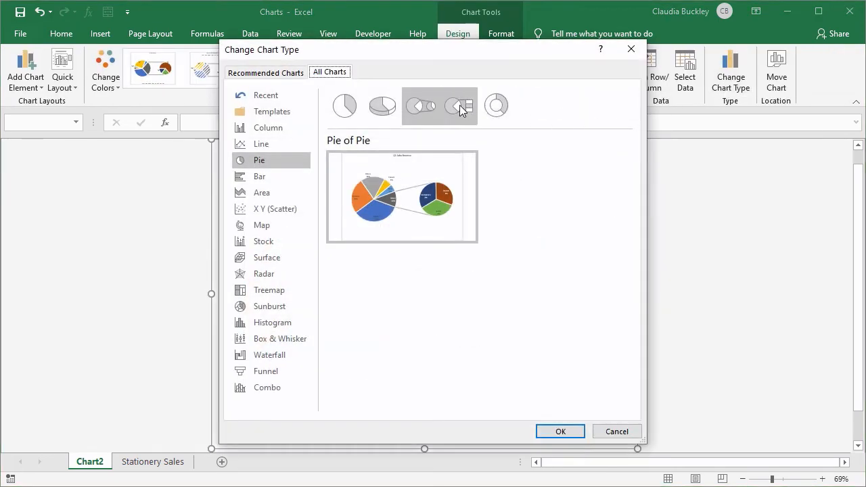
{"action": "left_click", "coordinate": [460, 105]}
{"action": "left_click", "coordinate": [563, 434]}
{"action": "left_click", "coordinate": [673, 269]}
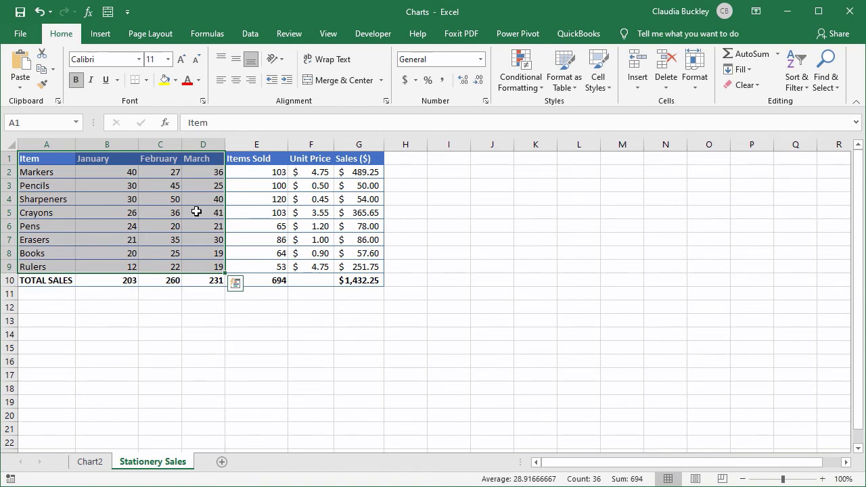
Step: Insert a doughnut chart from A1:D9 on the Stationery Sales sheet and move it beside the table, over columns H to O
{"action": "left_click", "coordinate": [100, 33]}
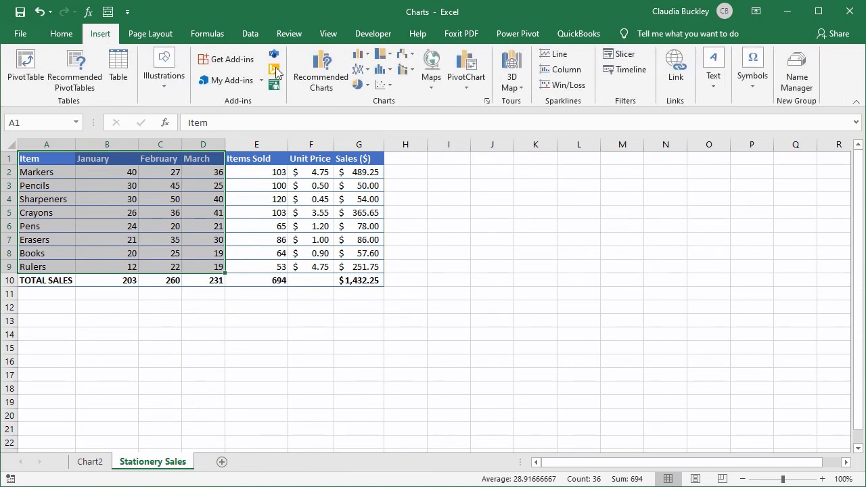
{"action": "left_click", "coordinate": [358, 84]}
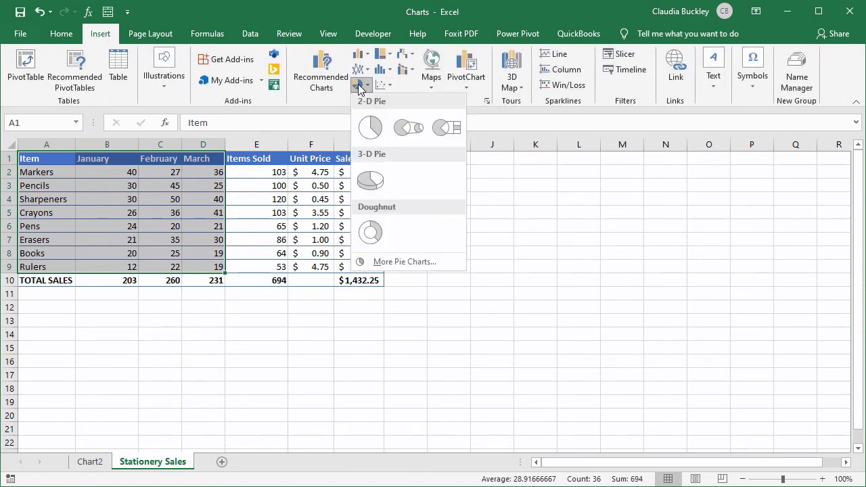
{"action": "left_click", "coordinate": [376, 236]}
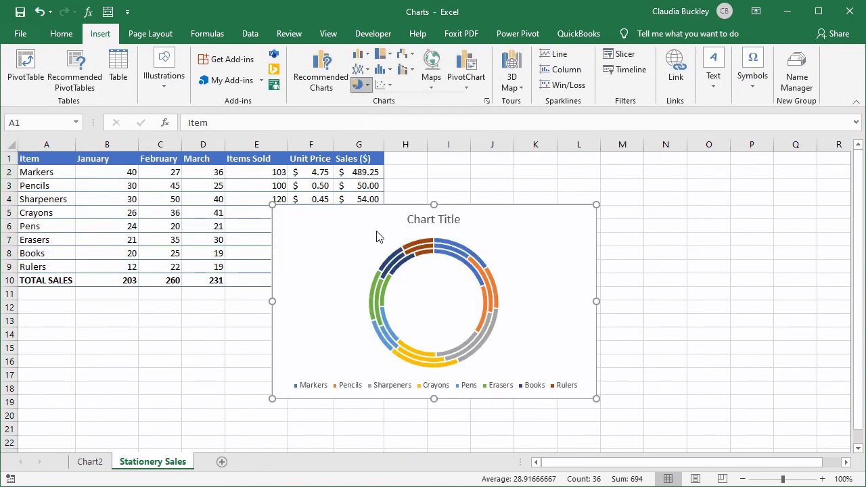
{"action": "left_click_drag", "start_coordinate": [514, 230], "coordinate": [636, 185]}
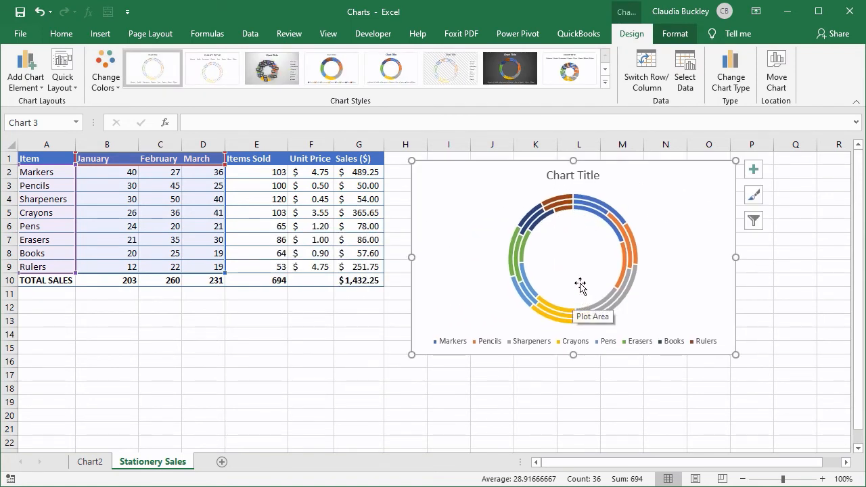
Step: Open the quick layout choices for the doughnut chart
{"action": "mouse_move", "coordinate": [583, 207]}
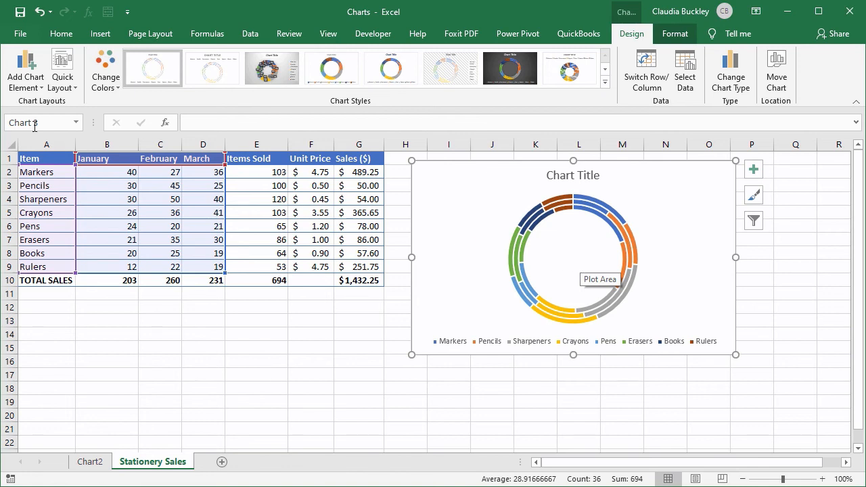
{"action": "left_click", "coordinate": [71, 88]}
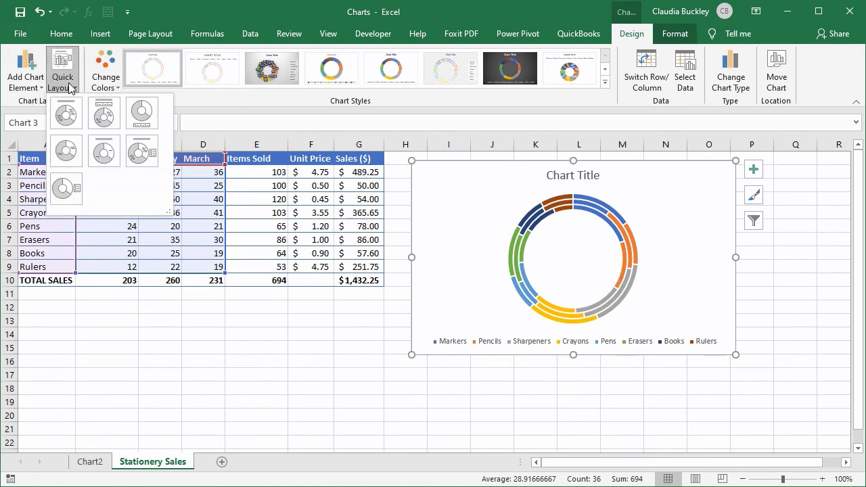